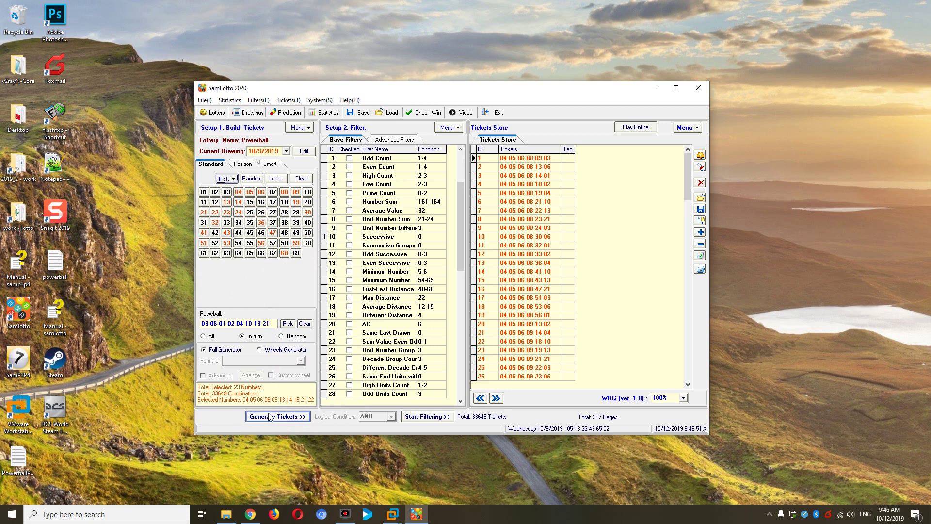
Generate the tickets from the selected numbers and the default filter conditions from the previous 20 drawings.
{"action": "left_click", "coordinate": [271, 416]}
{"action": "left_click", "coordinate": [505, 290]}
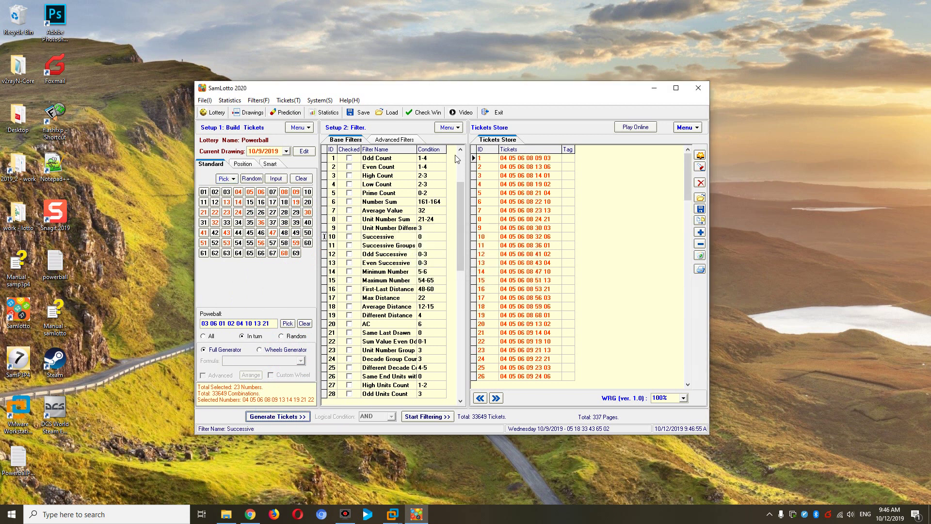
{"action": "left_click", "coordinate": [447, 127]}
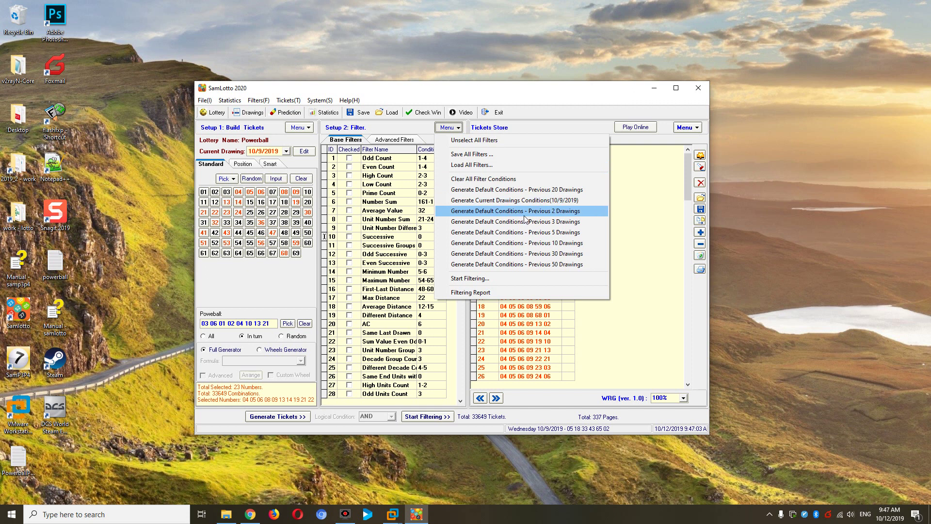
{"action": "left_click", "coordinate": [572, 189]}
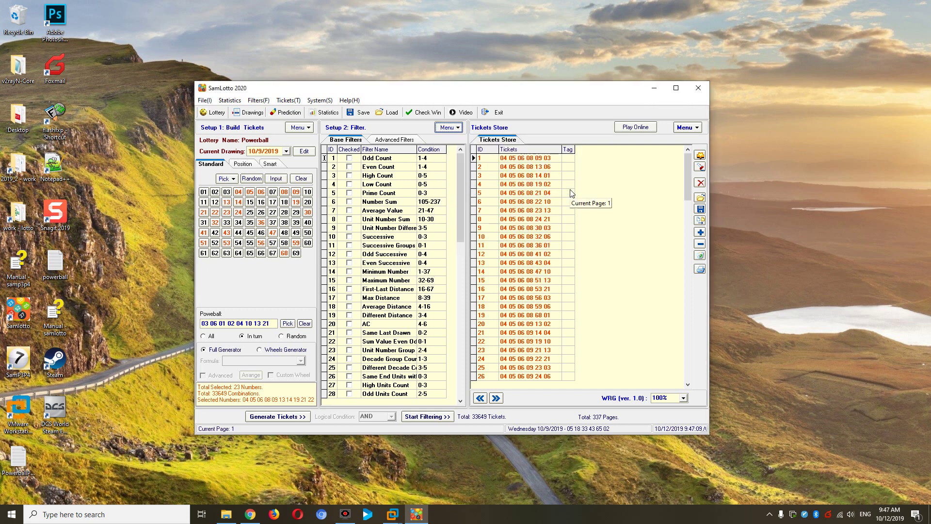
{"action": "left_click_drag", "start_coordinate": [458, 194], "coordinate": [457, 171]}
Try the default filter conditions based on the previous 10, previous 30 and previous 50 drawings.
{"action": "left_click", "coordinate": [447, 127]}
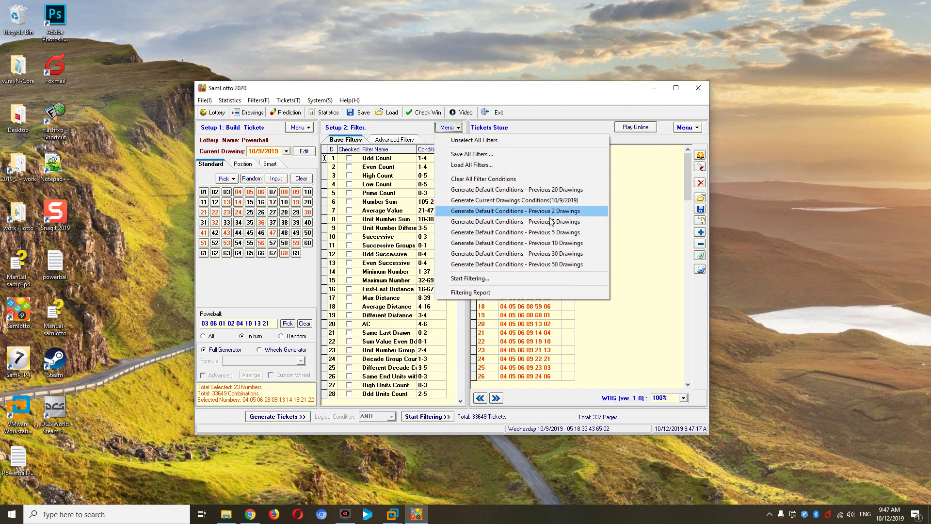
{"action": "left_click", "coordinate": [565, 244]}
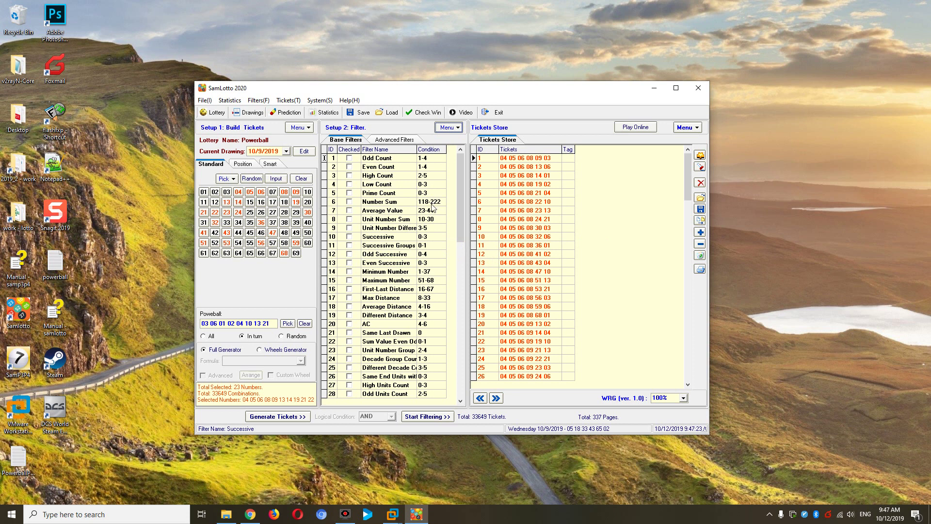
{"action": "left_click", "coordinate": [458, 128]}
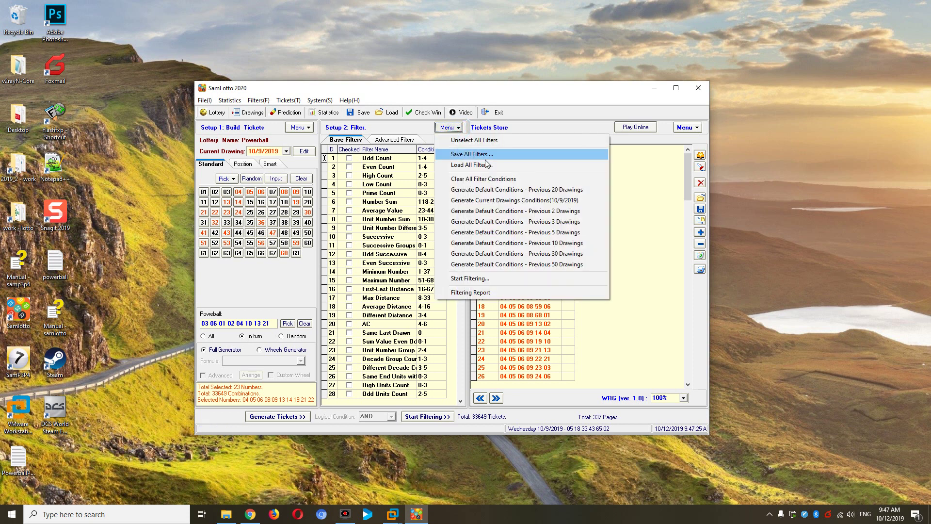
{"action": "left_click", "coordinate": [563, 253]}
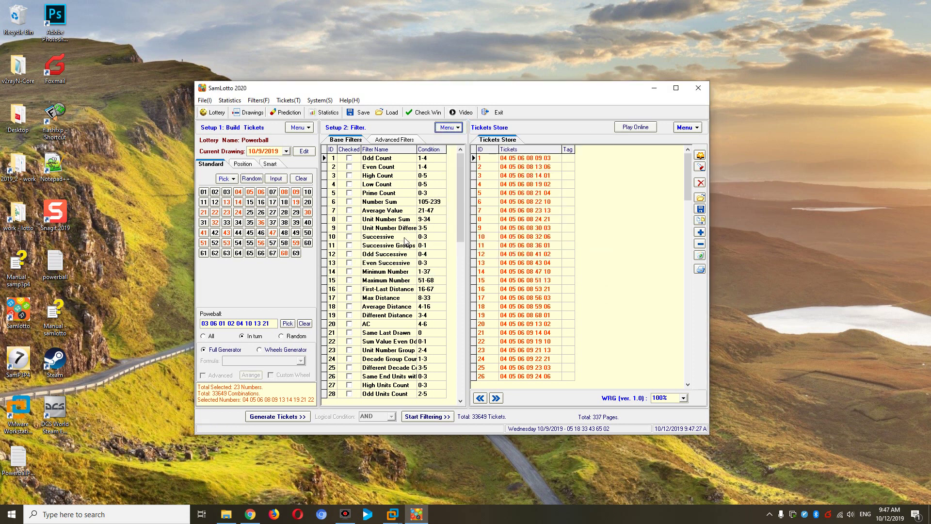
{"action": "left_click", "coordinate": [447, 128]}
{"action": "left_click", "coordinate": [522, 265]}
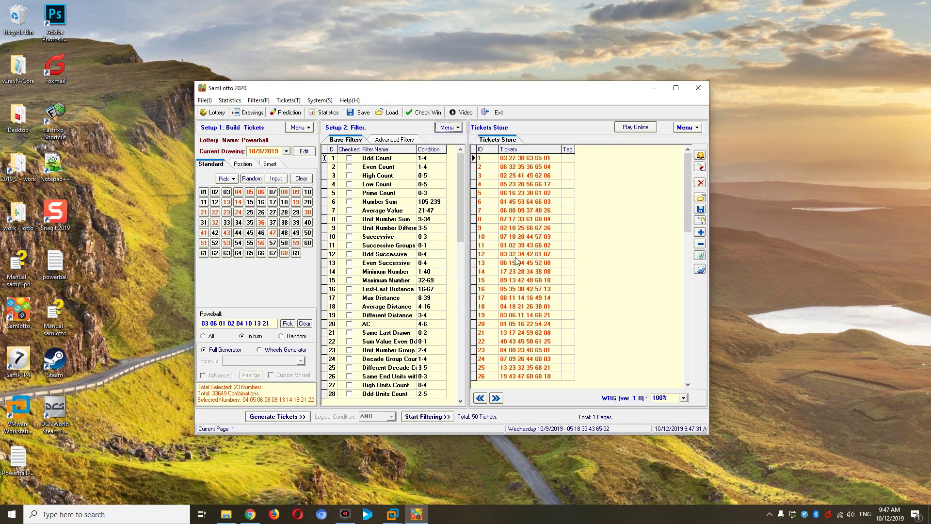
{"action": "left_click_drag", "start_coordinate": [462, 213], "coordinate": [455, 154]}
Generate default conditions from the previous 20 drawings and enable the Odd Count, Even Count, Prime Count and Unit Number Sum filters.
{"action": "left_click", "coordinate": [446, 127]}
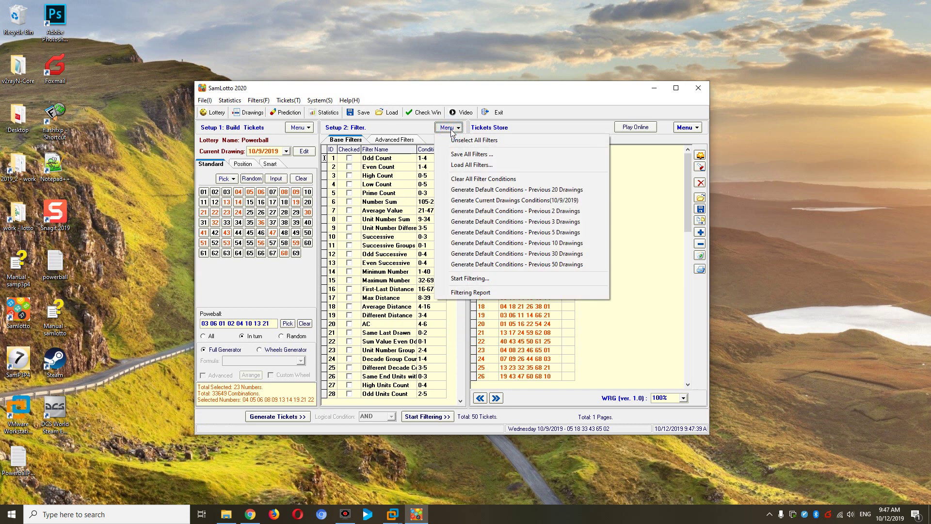
{"action": "left_click", "coordinate": [559, 190]}
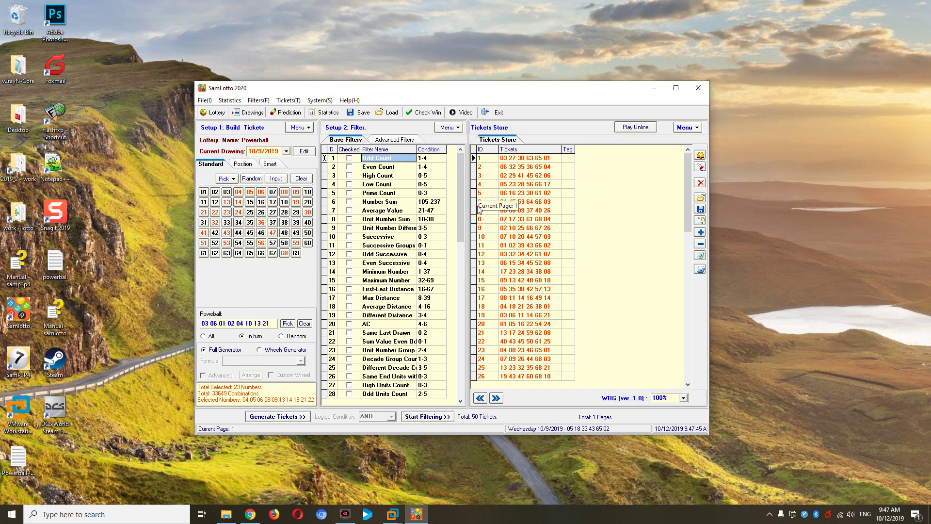
{"action": "left_click", "coordinate": [349, 158]}
{"action": "left_click", "coordinate": [350, 167]}
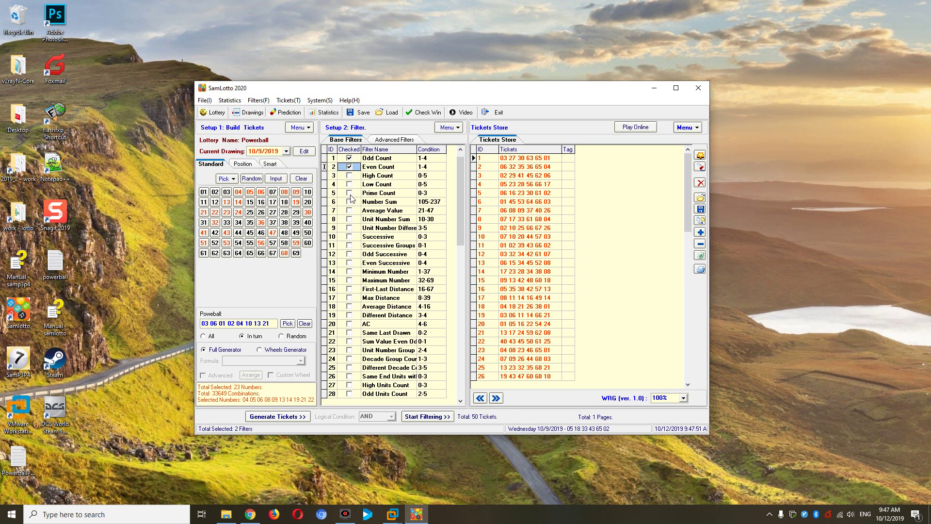
{"action": "left_click", "coordinate": [349, 193]}
{"action": "left_click", "coordinate": [350, 184]}
{"action": "left_click", "coordinate": [350, 184]}
{"action": "left_click", "coordinate": [350, 219]}
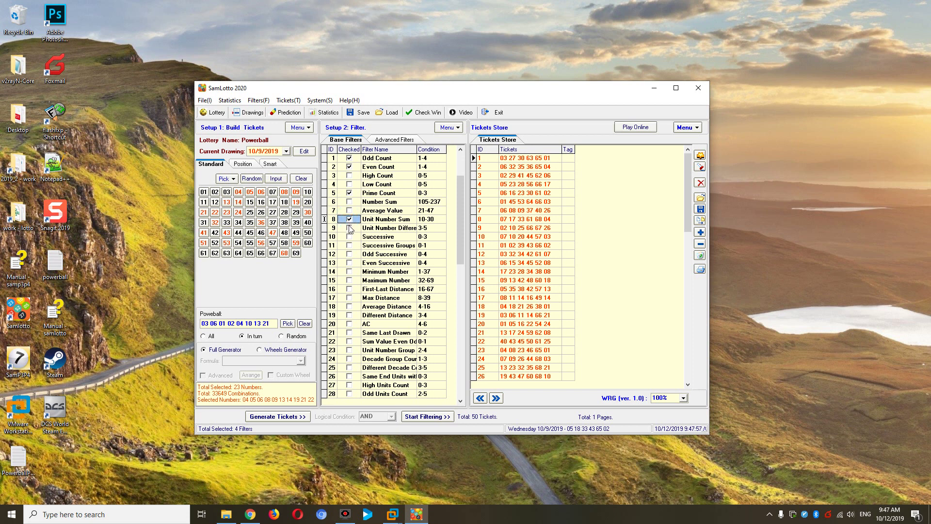
Enable the Successive, Even Successive, Maximum Number, Different Distance, Unit Number Group Count and Different Decade Count filters.
{"action": "left_click", "coordinate": [350, 237]}
{"action": "left_click", "coordinate": [350, 263]}
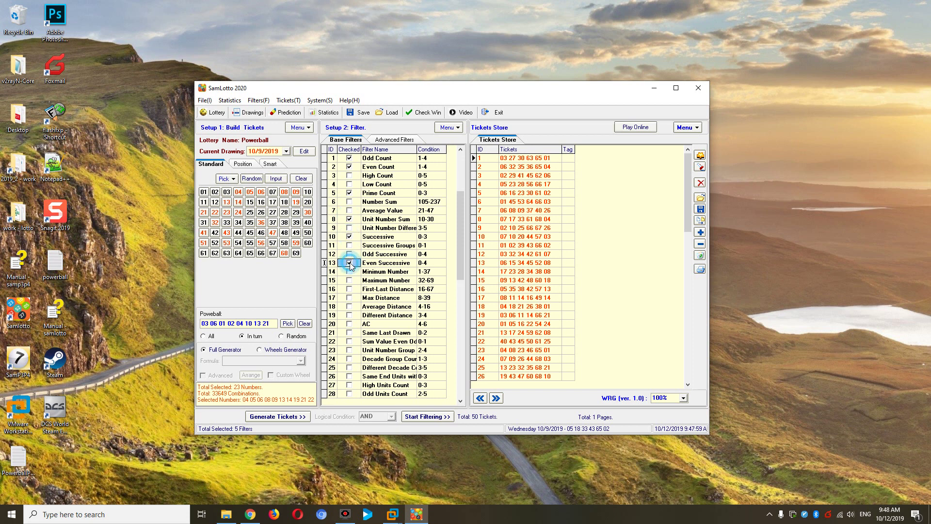
{"action": "left_click", "coordinate": [350, 280]}
{"action": "left_click", "coordinate": [350, 315]}
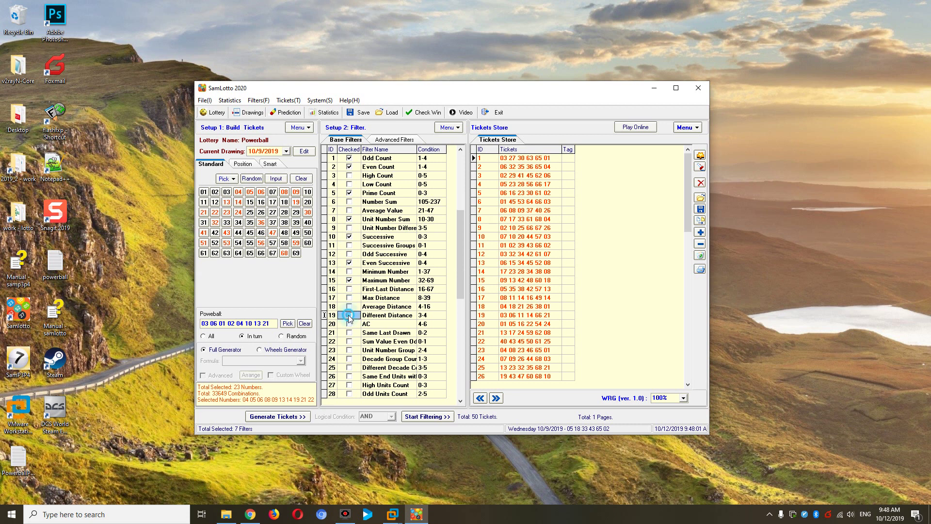
{"action": "left_click", "coordinate": [349, 351]}
{"action": "left_click", "coordinate": [350, 368]}
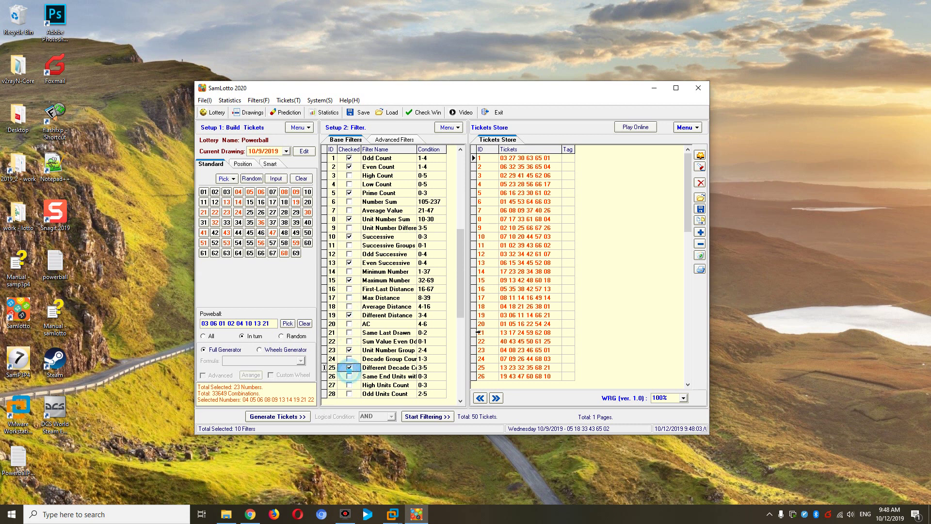
Enable the Root Sum, First and Second Unit Sum, Pairs Count for 1 2 3 Units and Successive Paired Units Count filters.
{"action": "left_click_drag", "start_coordinate": [460, 282], "coordinate": [455, 369]}
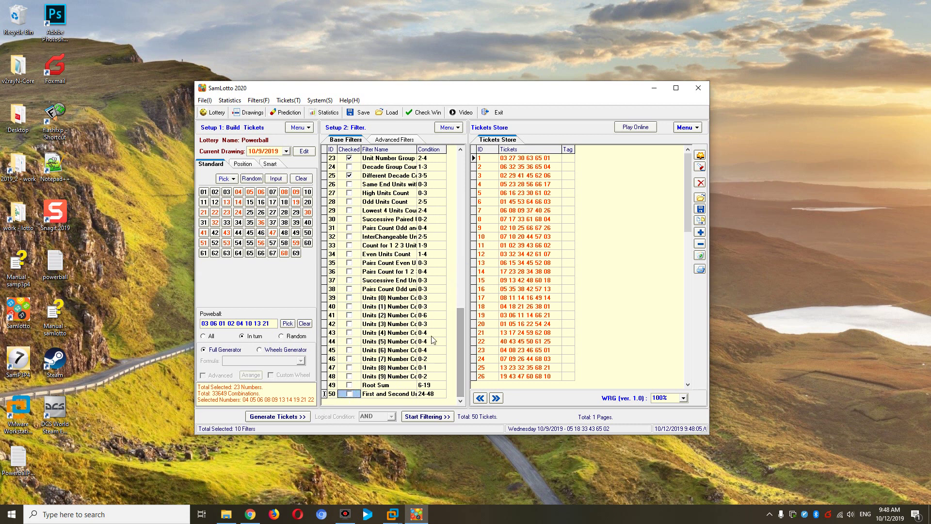
{"action": "left_click", "coordinate": [349, 386]}
{"action": "left_click", "coordinate": [349, 394]}
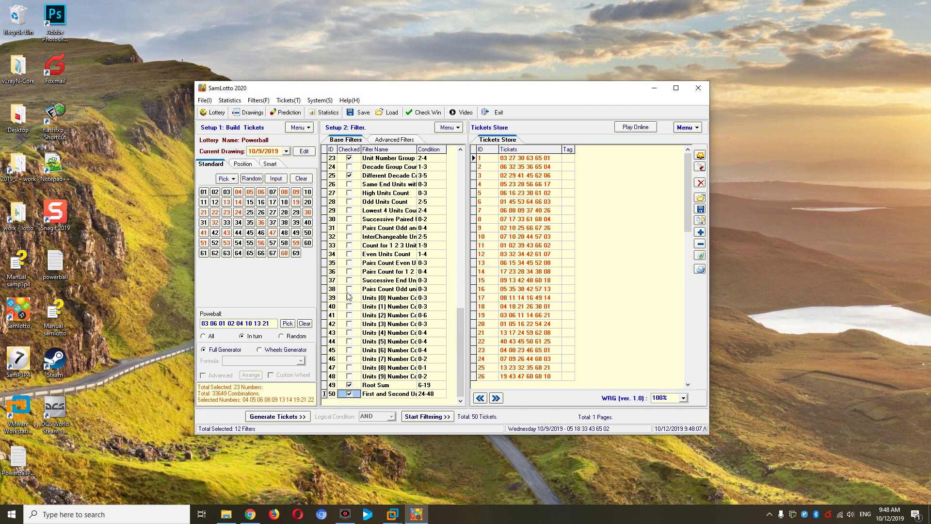
{"action": "left_click", "coordinate": [351, 272]}
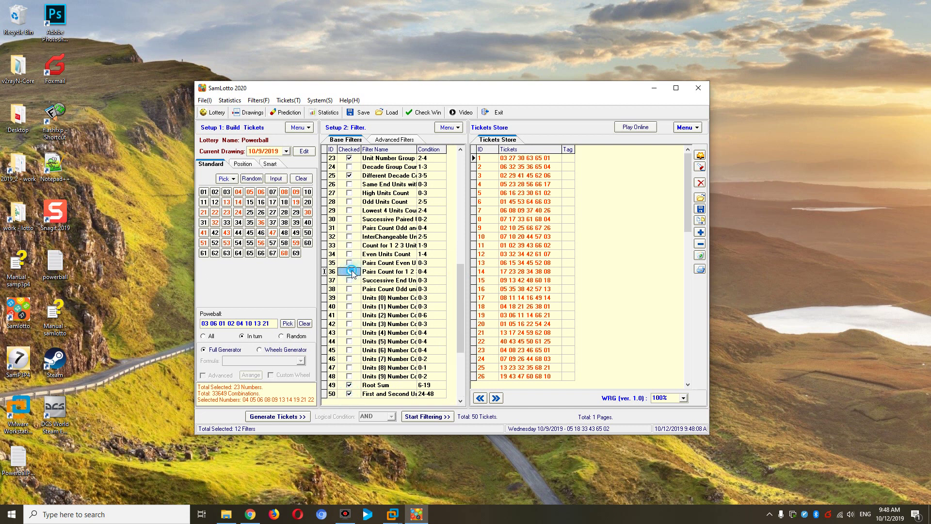
{"action": "left_click", "coordinate": [349, 219]}
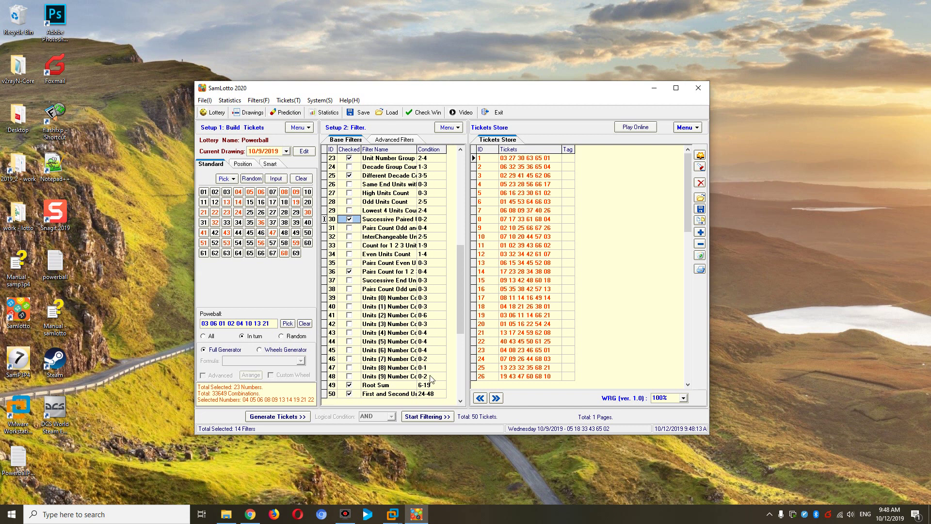
Filter the stored tickets, review the filters report and close it without deleting the filtered-out lines.
{"action": "left_click", "coordinate": [427, 416]}
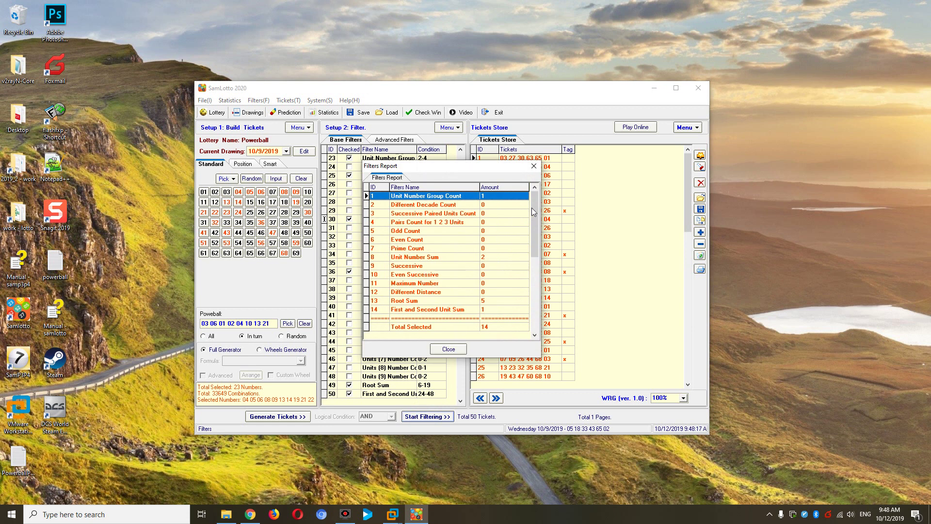
{"action": "left_click_drag", "start_coordinate": [537, 203], "coordinate": [541, 294]}
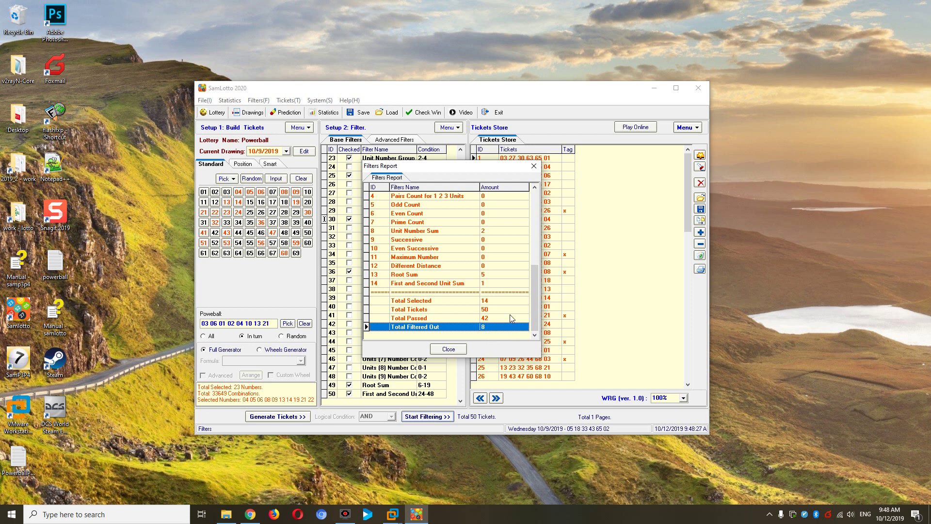
{"action": "left_click_drag", "start_coordinate": [531, 298], "coordinate": [540, 201]}
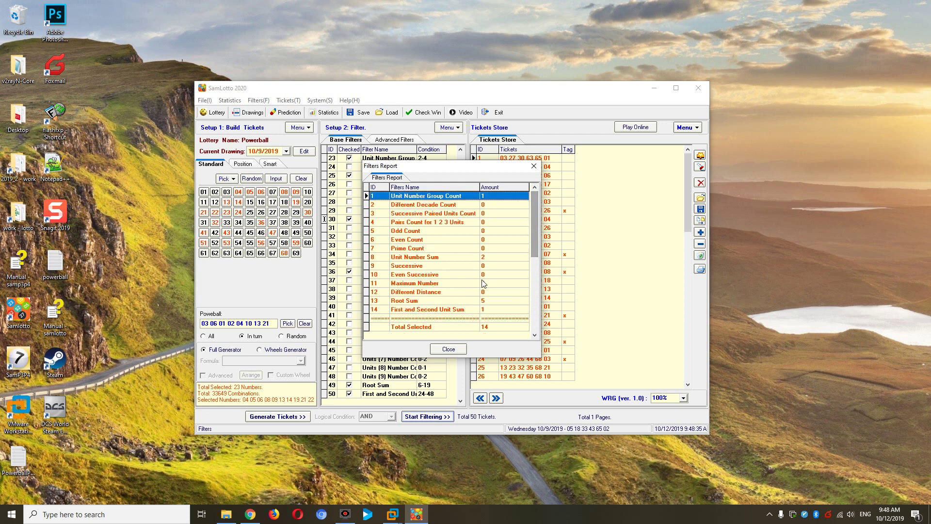
{"action": "left_click", "coordinate": [449, 349]}
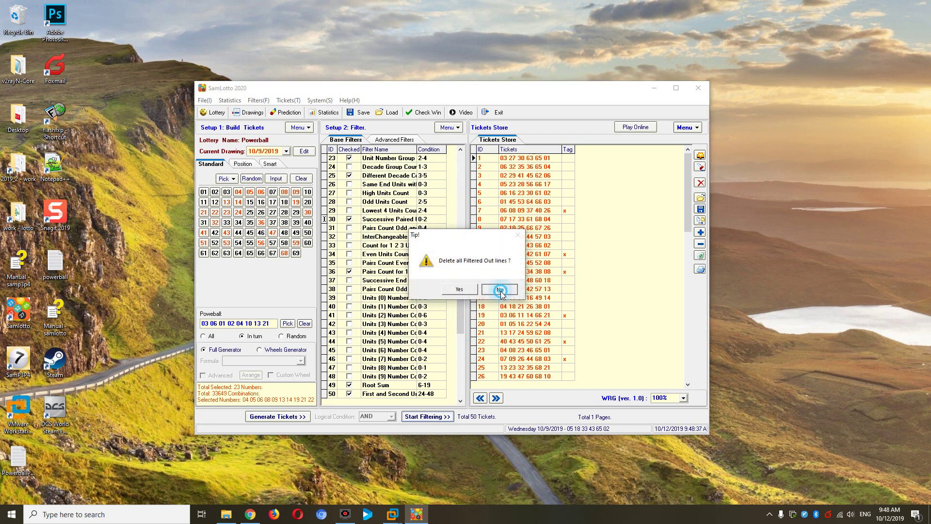
{"action": "left_click", "coordinate": [500, 289]}
Regenerate the tickets from the selected numbers and run the enabled filters on them.
{"action": "left_click", "coordinate": [285, 417]}
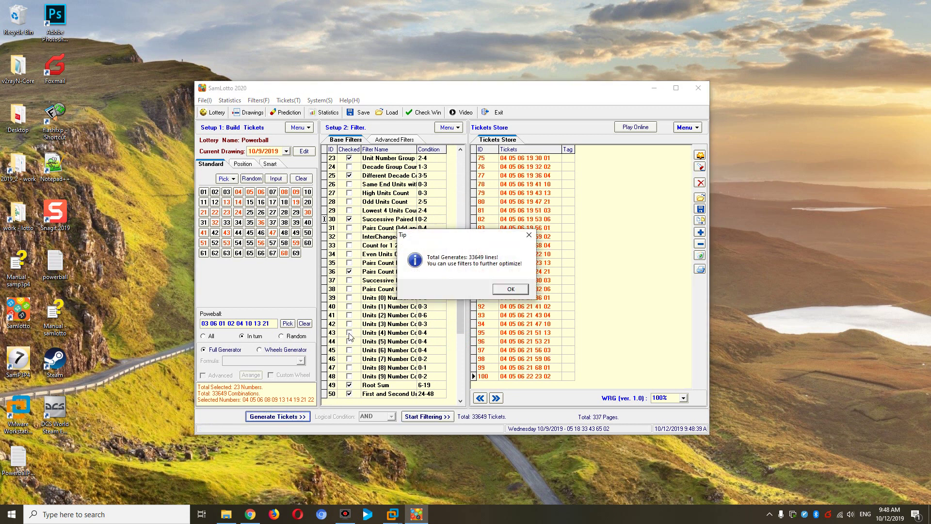
{"action": "left_click", "coordinate": [504, 291]}
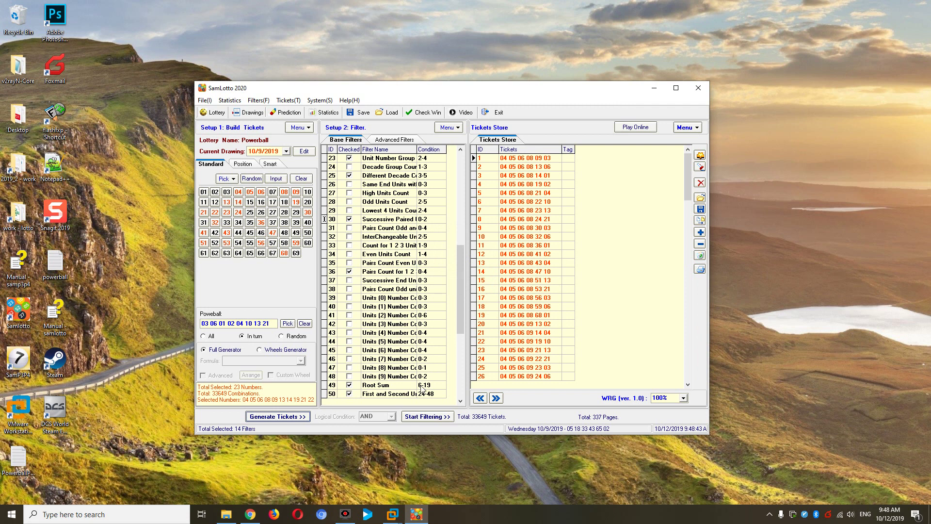
{"action": "left_click", "coordinate": [427, 417]}
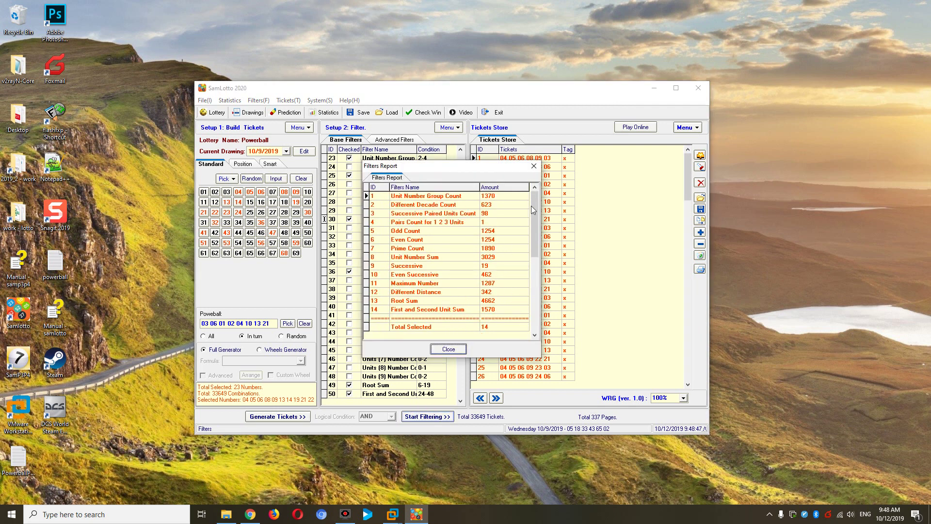
Examine the amounts in the filters report for each filter from Unit Number Group Count to Even Successive.
{"action": "left_click", "coordinate": [535, 195]}
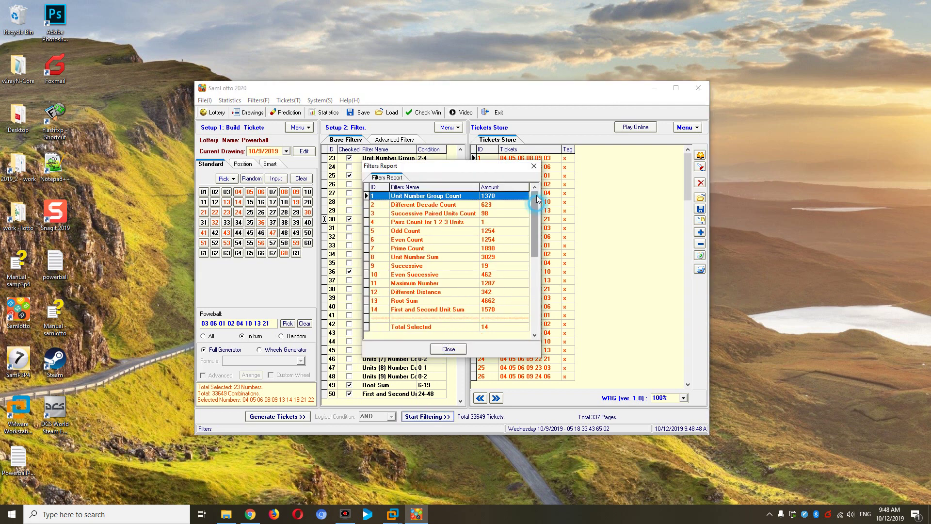
{"action": "left_click", "coordinate": [500, 205]}
{"action": "left_click", "coordinate": [499, 213]}
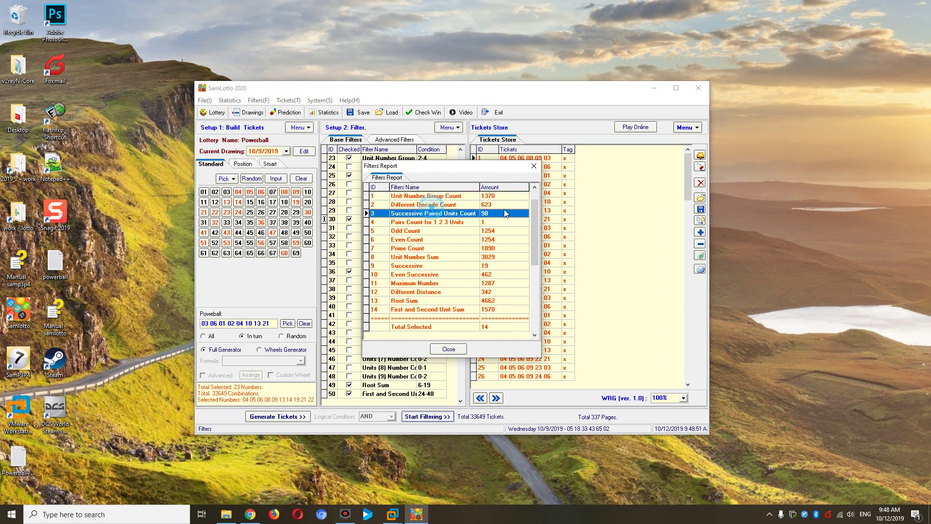
{"action": "left_click", "coordinate": [489, 223]}
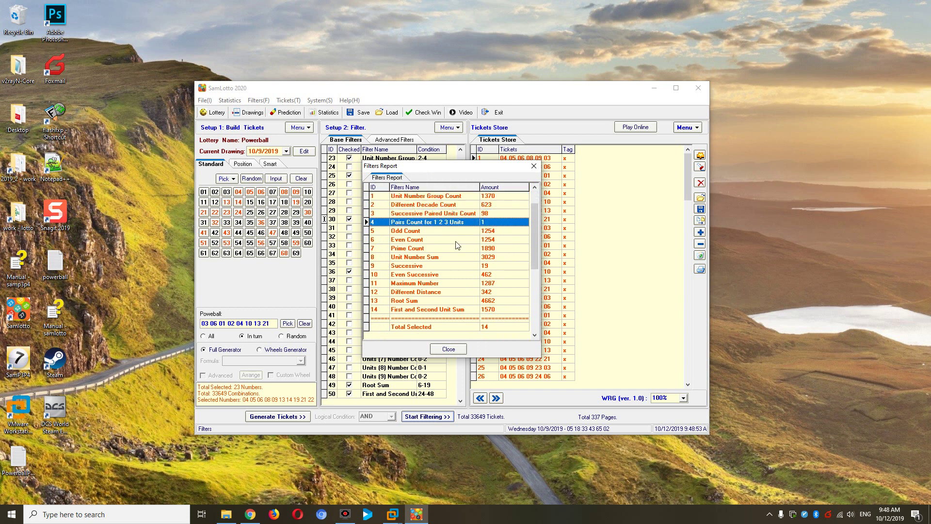
{"action": "left_click", "coordinate": [420, 233]}
{"action": "left_click", "coordinate": [420, 240]}
{"action": "left_click", "coordinate": [421, 249]}
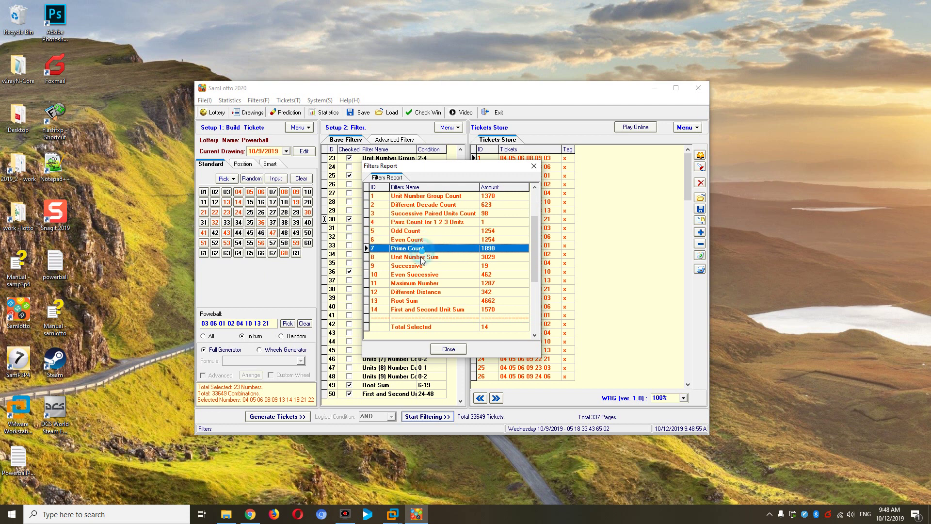
{"action": "left_click", "coordinate": [421, 258]}
{"action": "left_click", "coordinate": [419, 267]}
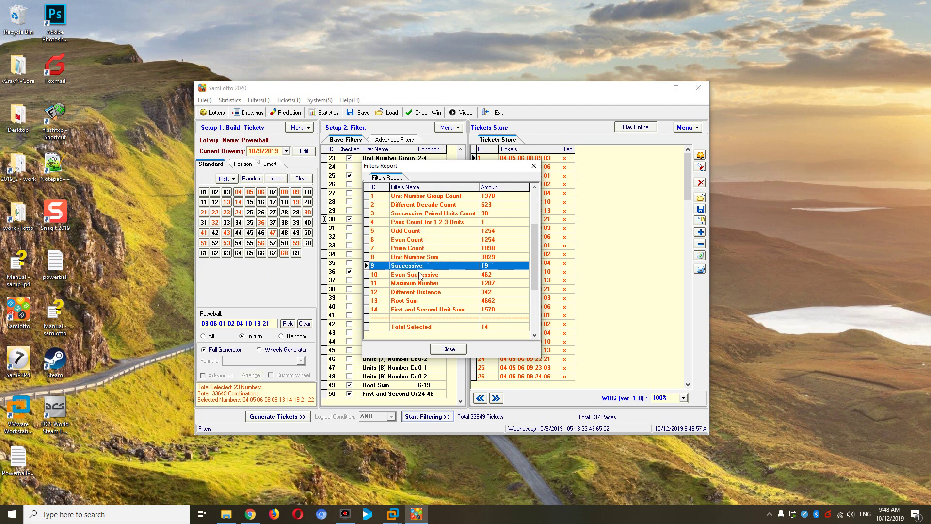
{"action": "left_click", "coordinate": [420, 276]}
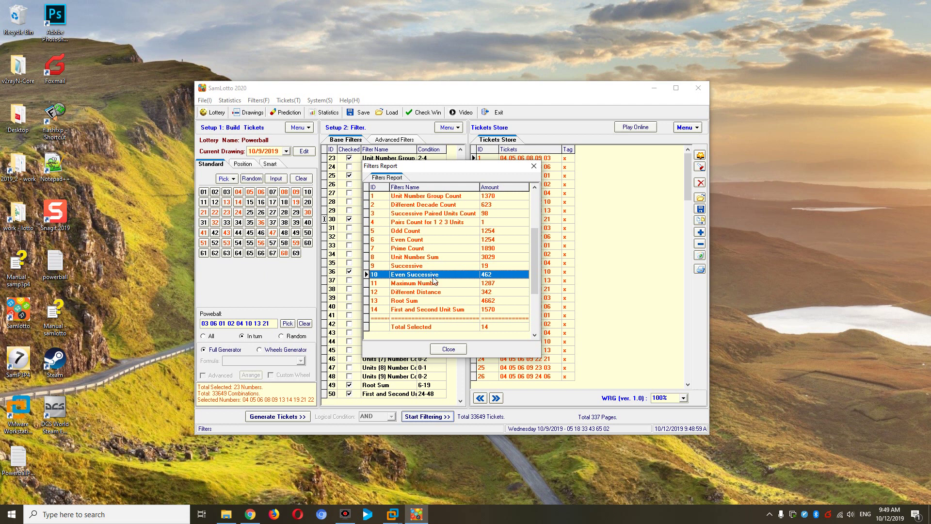
Review the remaining filters and the Total Passed and Total Filtered Out rows at the end of the filters report.
{"action": "left_click", "coordinate": [535, 336]}
{"action": "left_click", "coordinate": [534, 337]}
{"action": "left_click", "coordinate": [535, 337]}
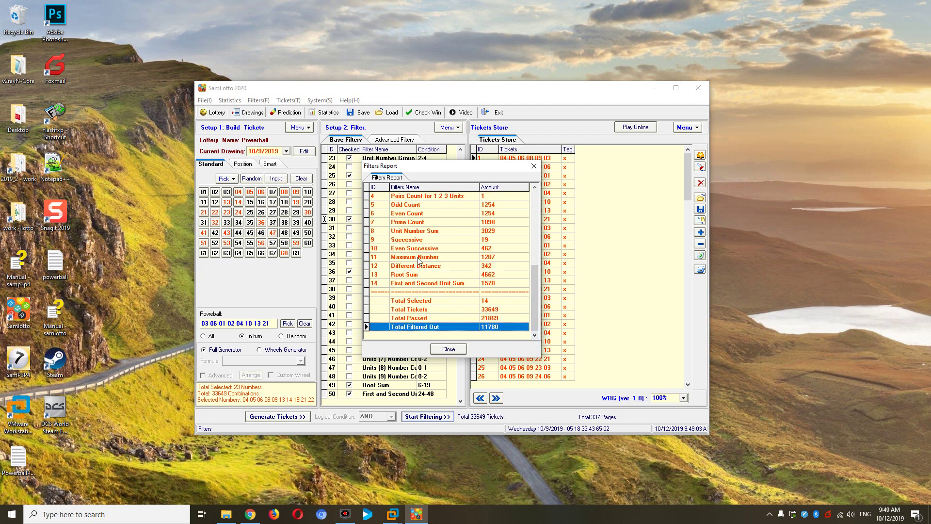
{"action": "left_click", "coordinate": [411, 222]}
{"action": "left_click_drag", "start_coordinate": [415, 235], "coordinate": [429, 325]}
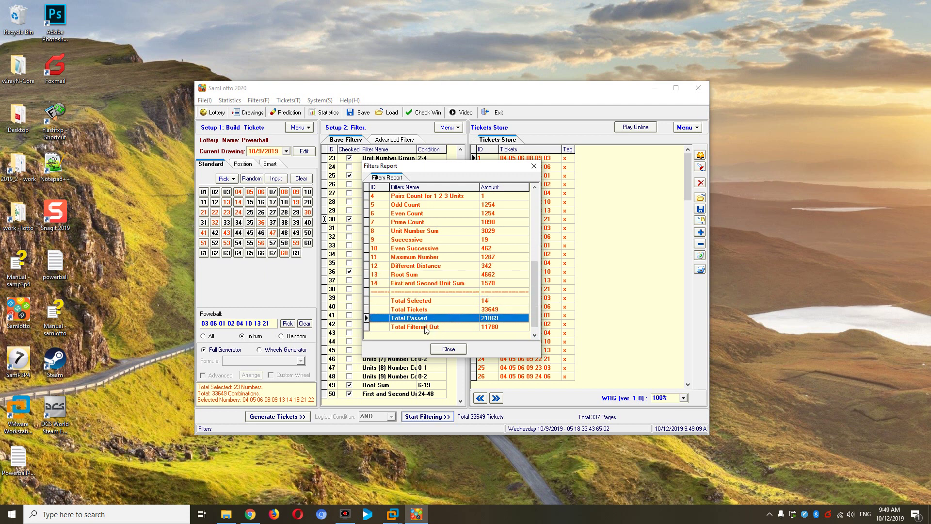
{"action": "left_click", "coordinate": [425, 327]}
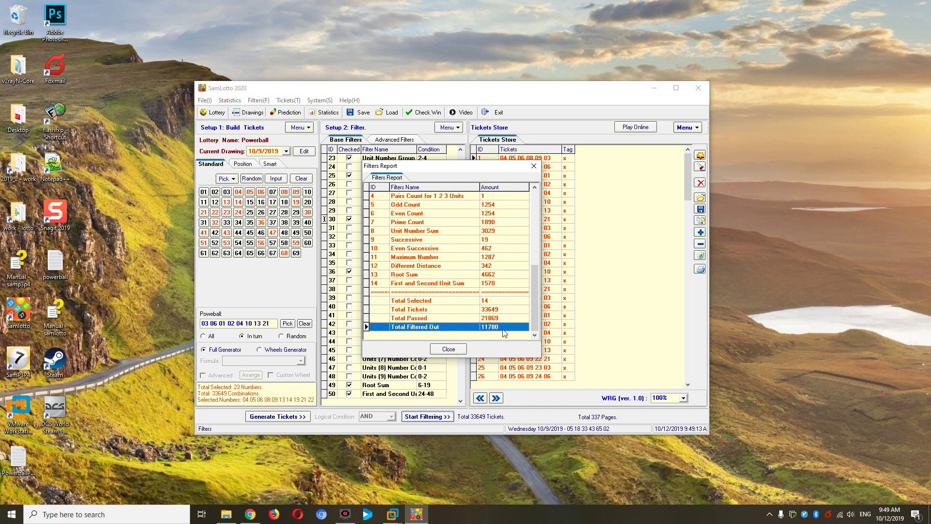
Close the filters report, delete all filtered-out lines and select tickets 15 to 22 in the tickets store.
{"action": "left_click", "coordinate": [456, 350]}
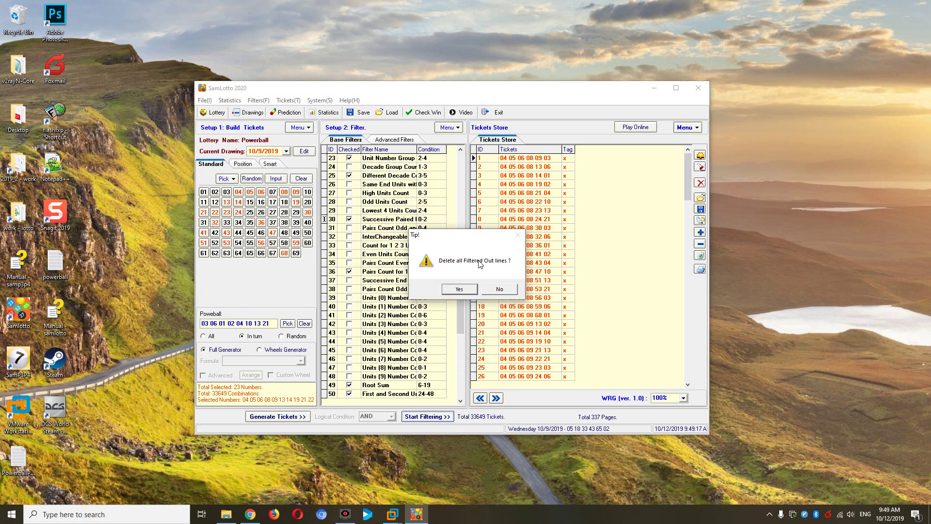
{"action": "left_click", "coordinate": [459, 289]}
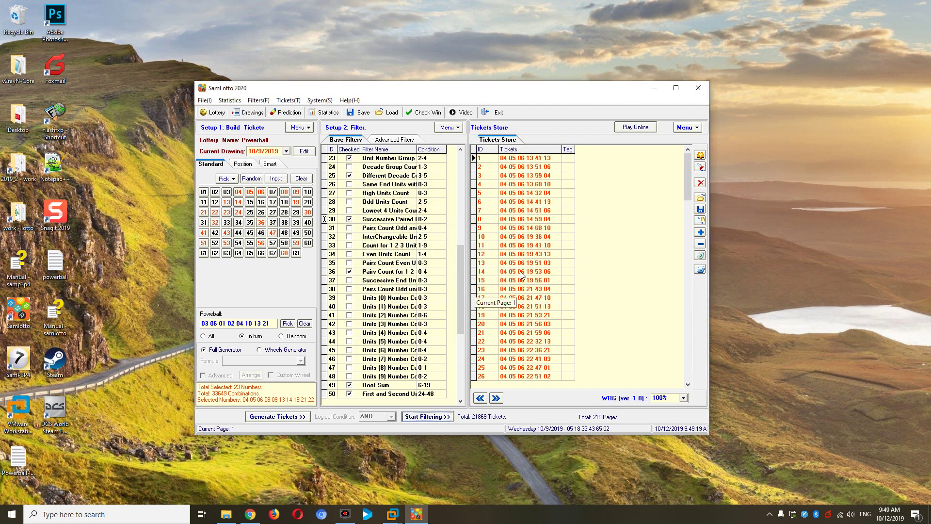
{"action": "left_click", "coordinate": [522, 284]}
{"action": "left_click", "coordinate": [524, 341], "text": "shift"}
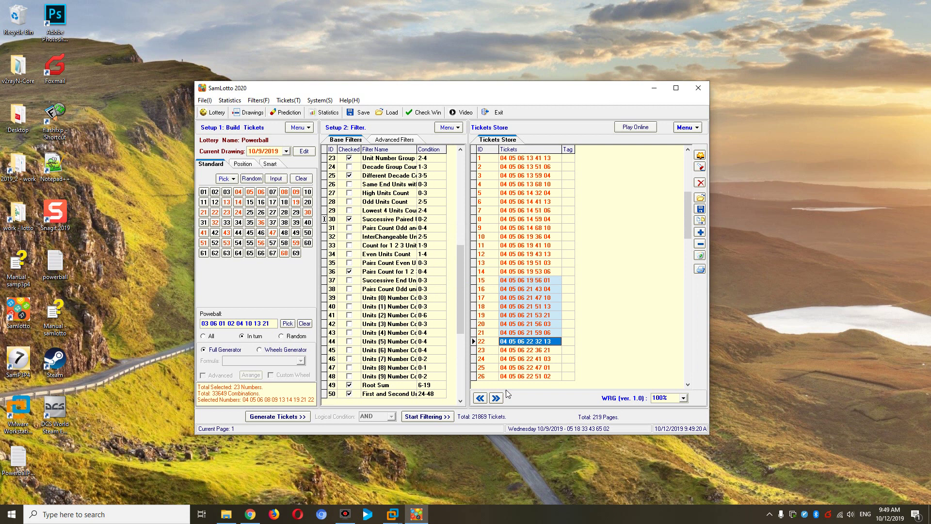
Generate the default base filter conditions from the previous 10 drawings.
{"action": "left_click", "coordinate": [461, 282]}
{"action": "left_click_drag", "start_coordinate": [461, 283], "coordinate": [461, 175]}
{"action": "left_click", "coordinate": [447, 127]}
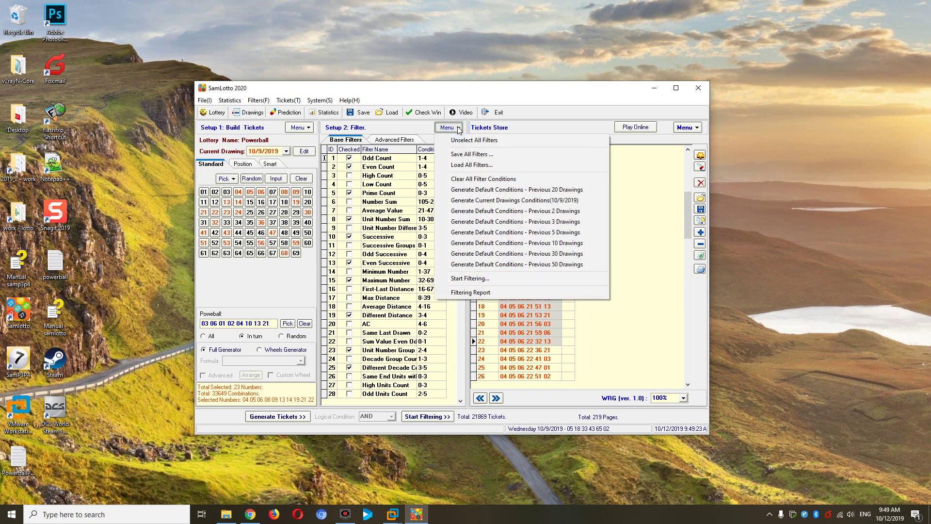
{"action": "left_click", "coordinate": [498, 243]}
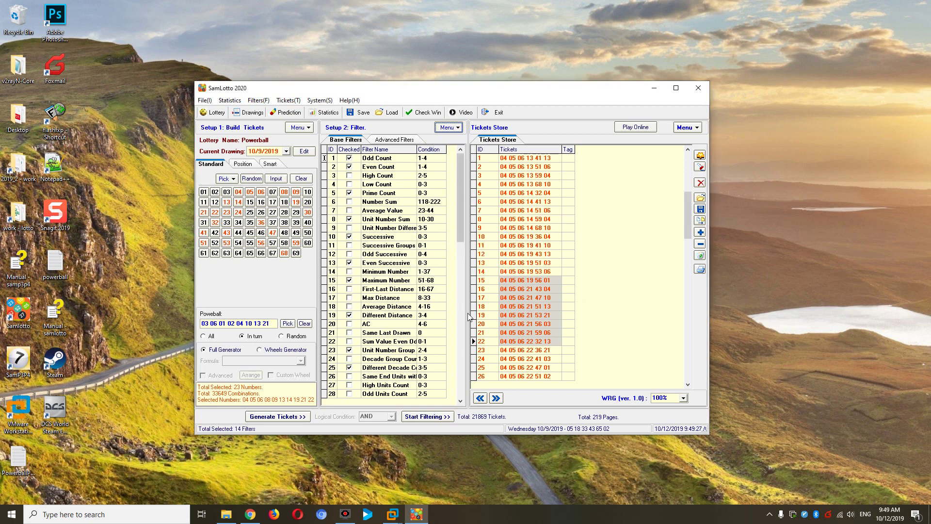
Filter the tickets with the 10-drawing conditions and delete all filtered-out lines.
{"action": "left_click", "coordinate": [428, 416]}
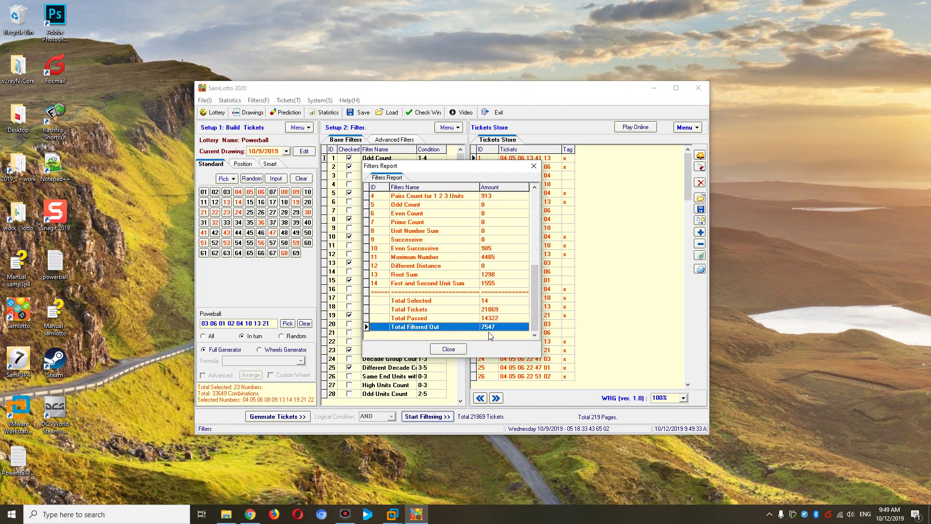
{"action": "left_click", "coordinate": [454, 346]}
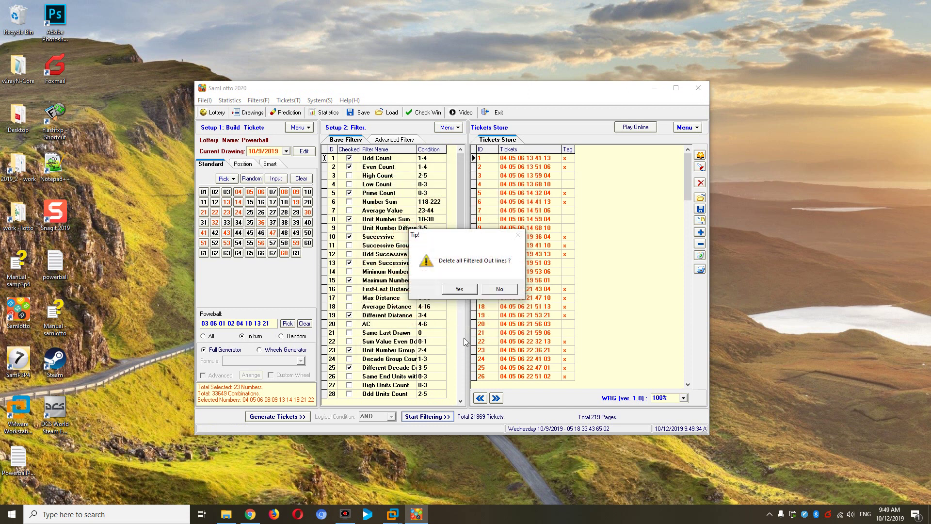
{"action": "left_click", "coordinate": [465, 289]}
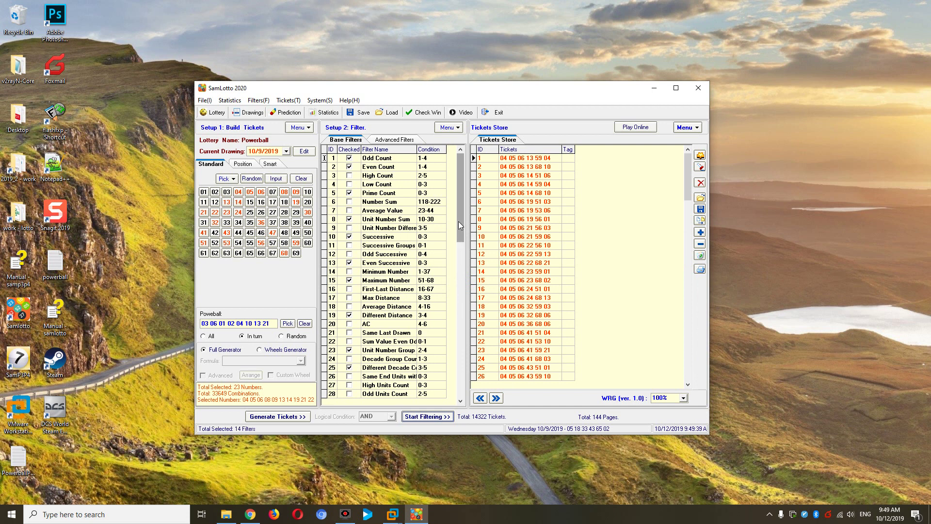
Generate the default filter conditions from the previous 5 drawings and look through the updated base filters.
{"action": "left_click", "coordinate": [448, 127]}
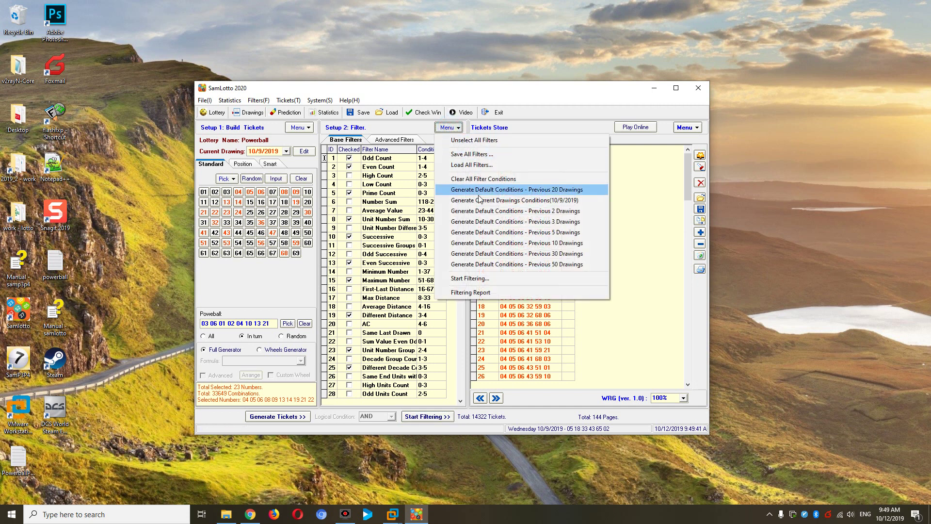
{"action": "left_click", "coordinate": [504, 244]}
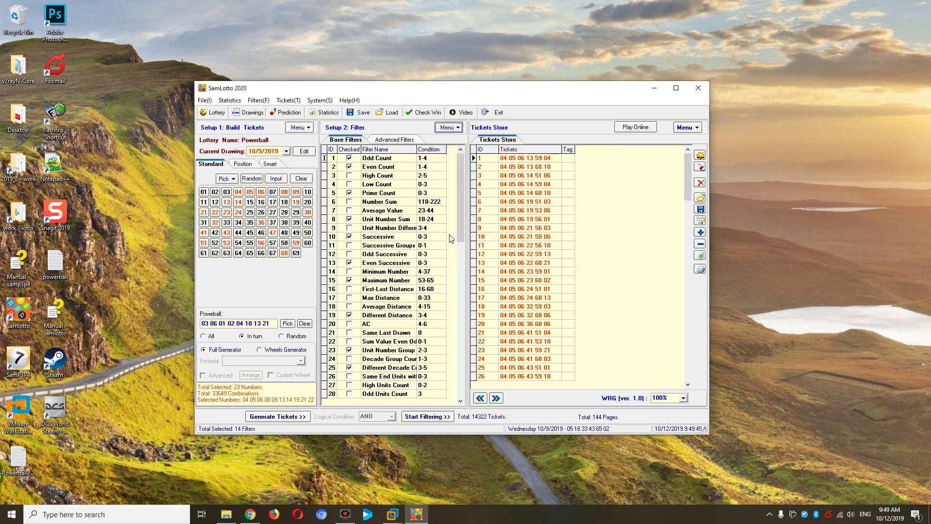
{"action": "left_click_drag", "start_coordinate": [459, 230], "coordinate": [460, 346]}
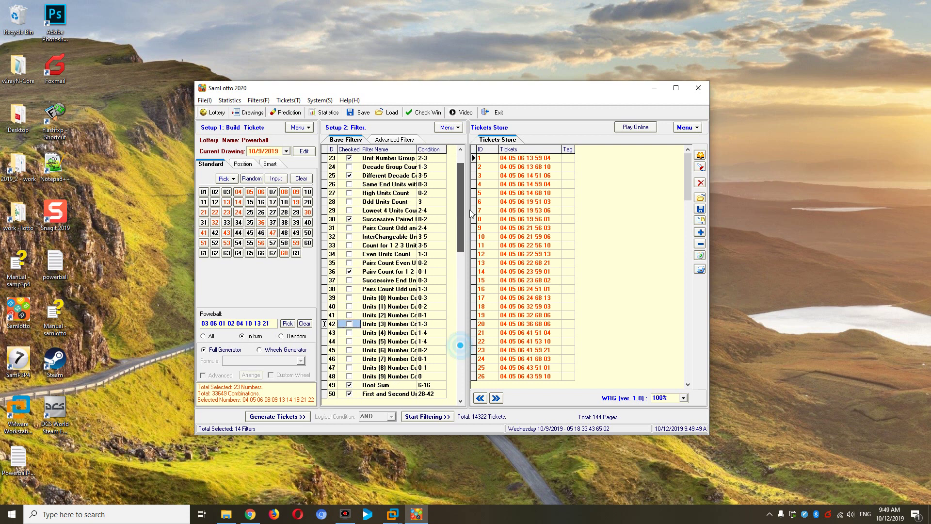
Filter the remaining tickets again, check the totals at the end of the filters report and delete all filtered-out lines.
{"action": "left_click", "coordinate": [427, 416]}
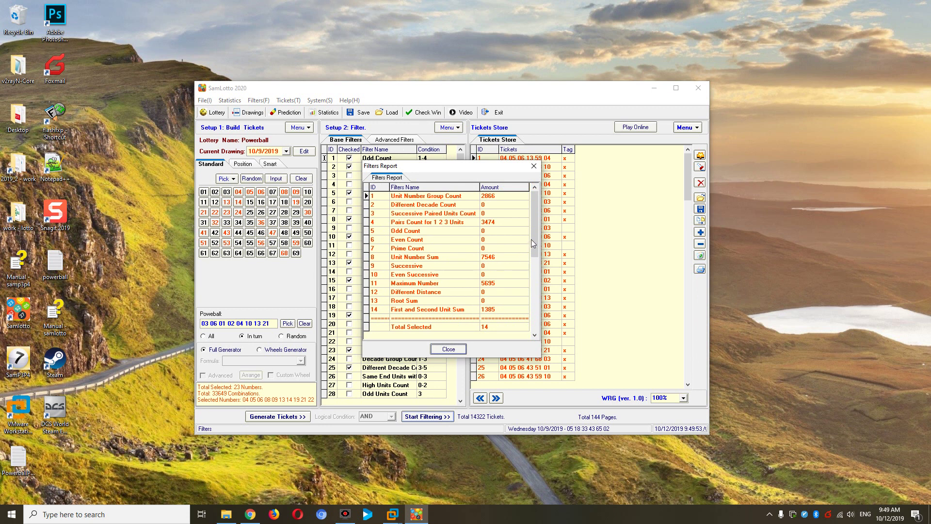
{"action": "left_click", "coordinate": [534, 228]}
{"action": "left_click_drag", "start_coordinate": [536, 205], "coordinate": [536, 287]}
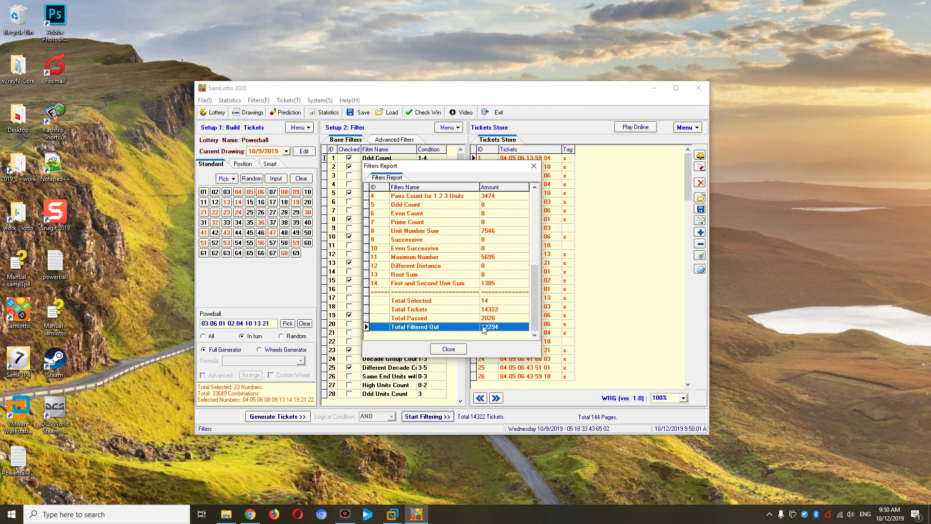
{"action": "left_click", "coordinate": [463, 348]}
{"action": "left_click", "coordinate": [465, 289]}
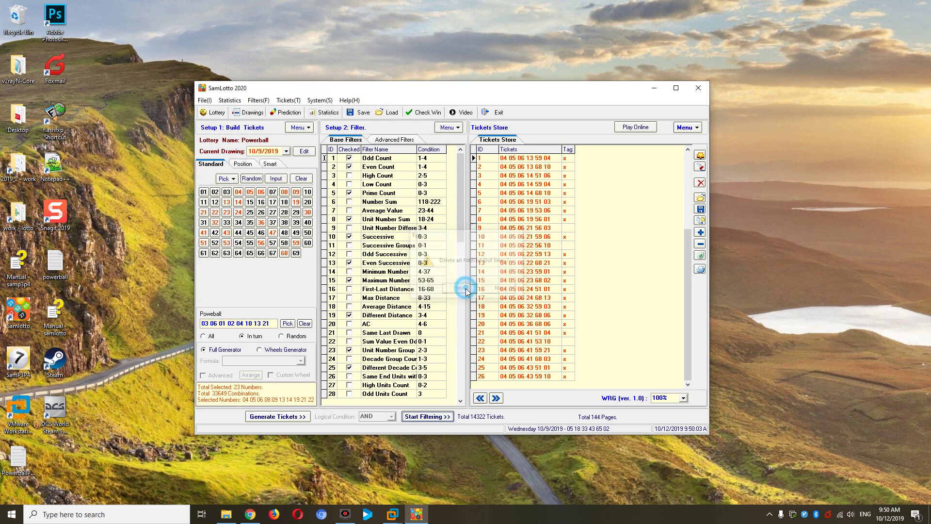